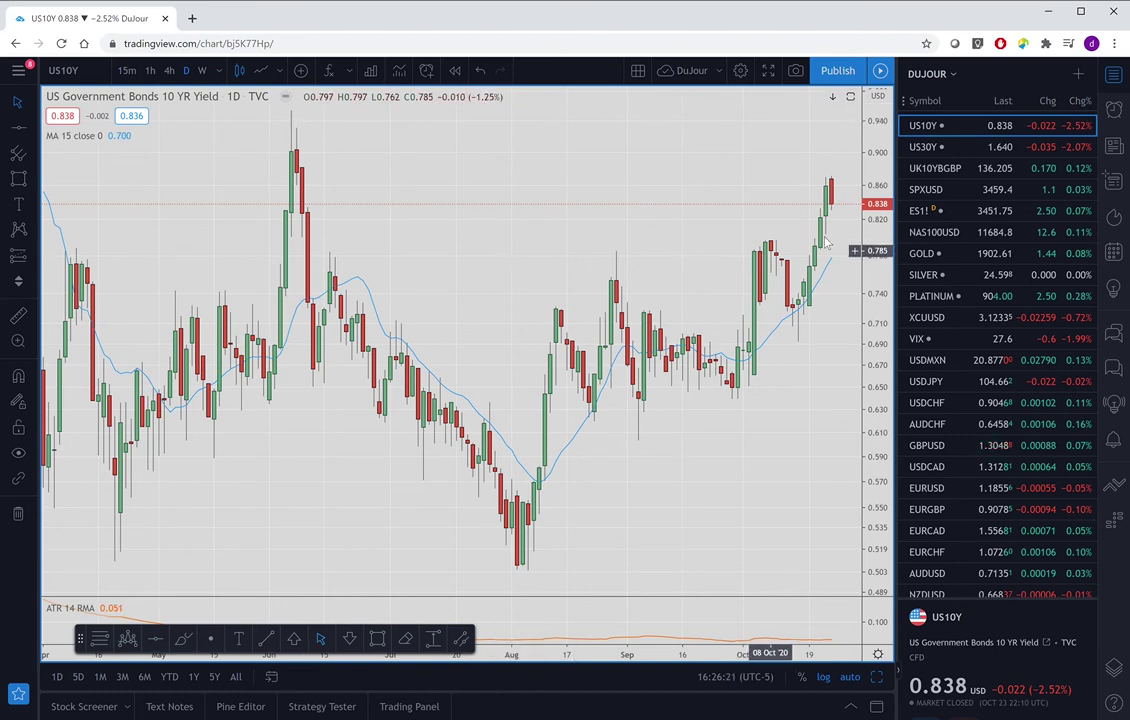
Load the US30Y 30-year Treasury yield daily chart, trading near 1.640
left_click(924, 147)
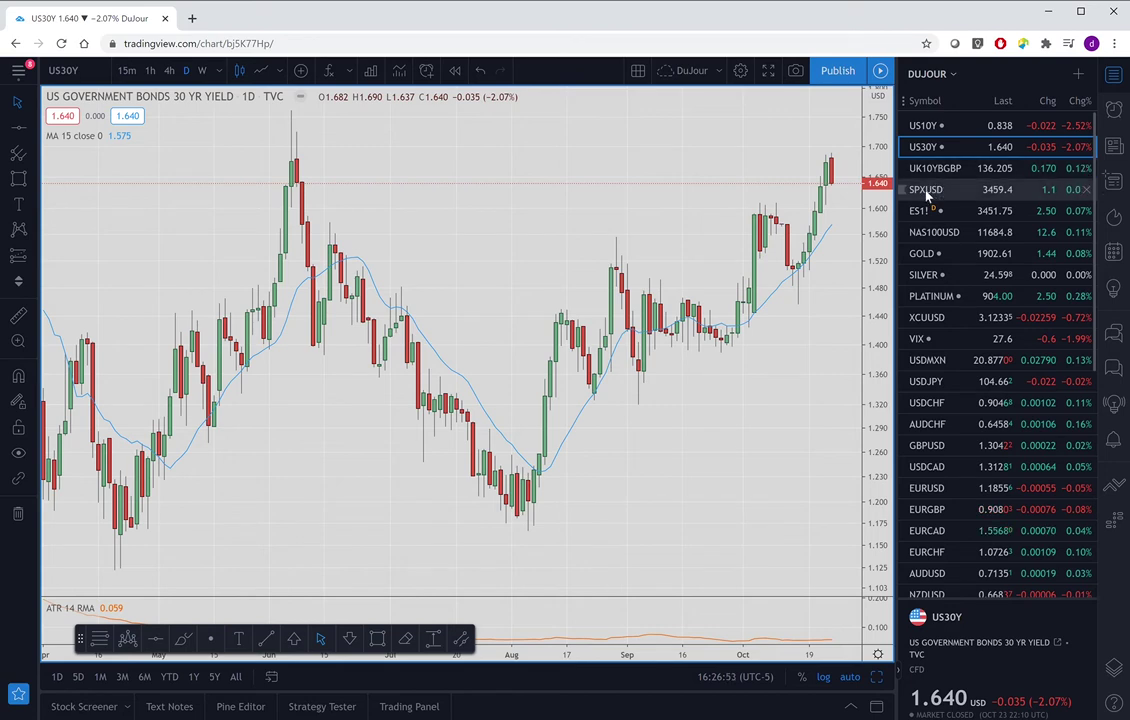
Load the SPXUSD daily chart and zoom into recent months around 3459.4
left_click(926, 190)
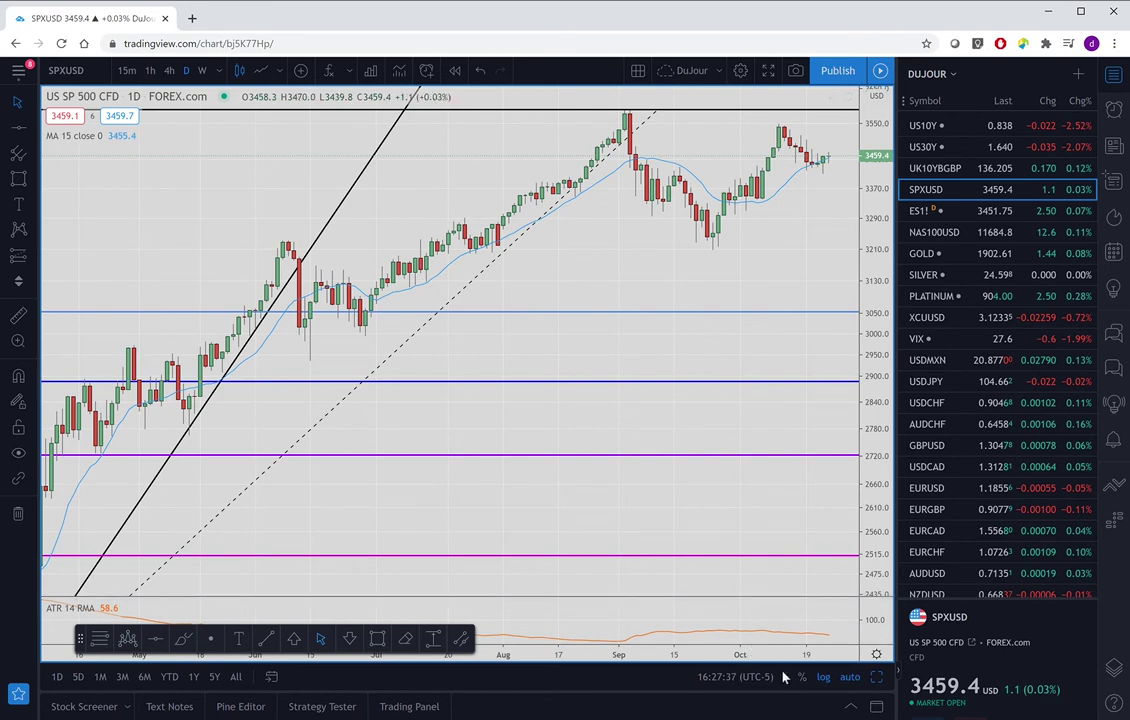
scroll(786, 660, "up", 3)
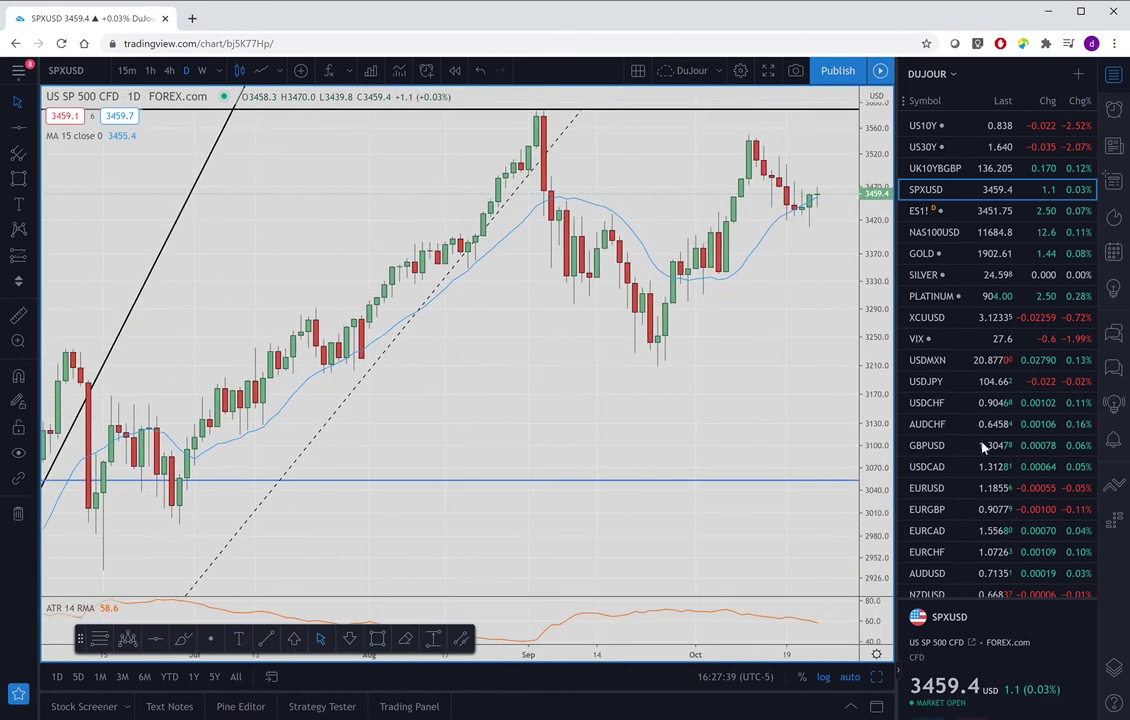
Load the NAS100USD daily chart at 11684.8 with its shaded box
left_click(936, 232)
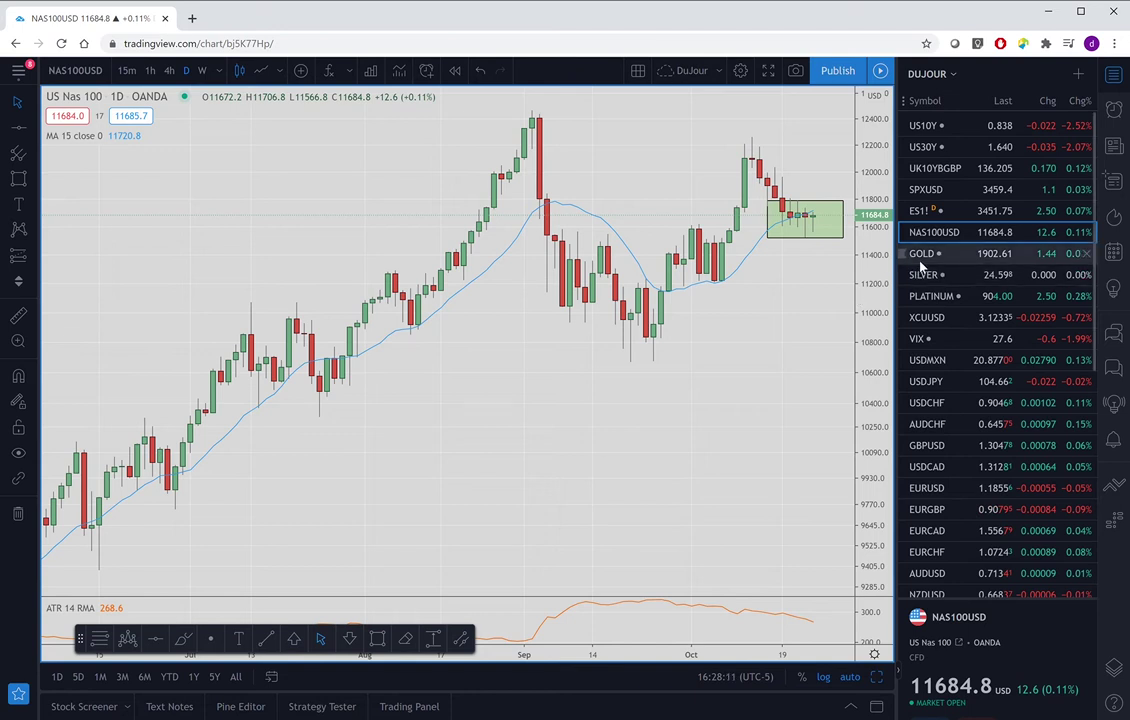
Load the GOLD daily chart at 1902.61 inside its converging triangle
mouse_move(925, 256)
left_click(925, 258)
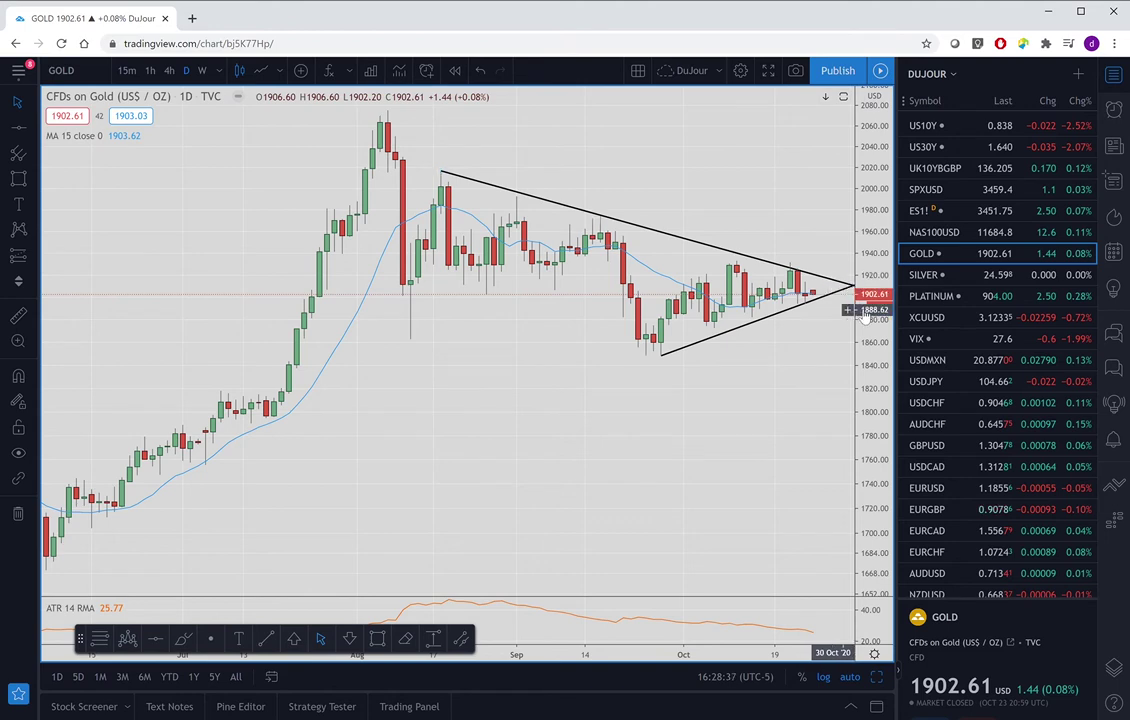
Load the SILVER daily chart at 24.598 near the triangle apex
left_click(920, 280)
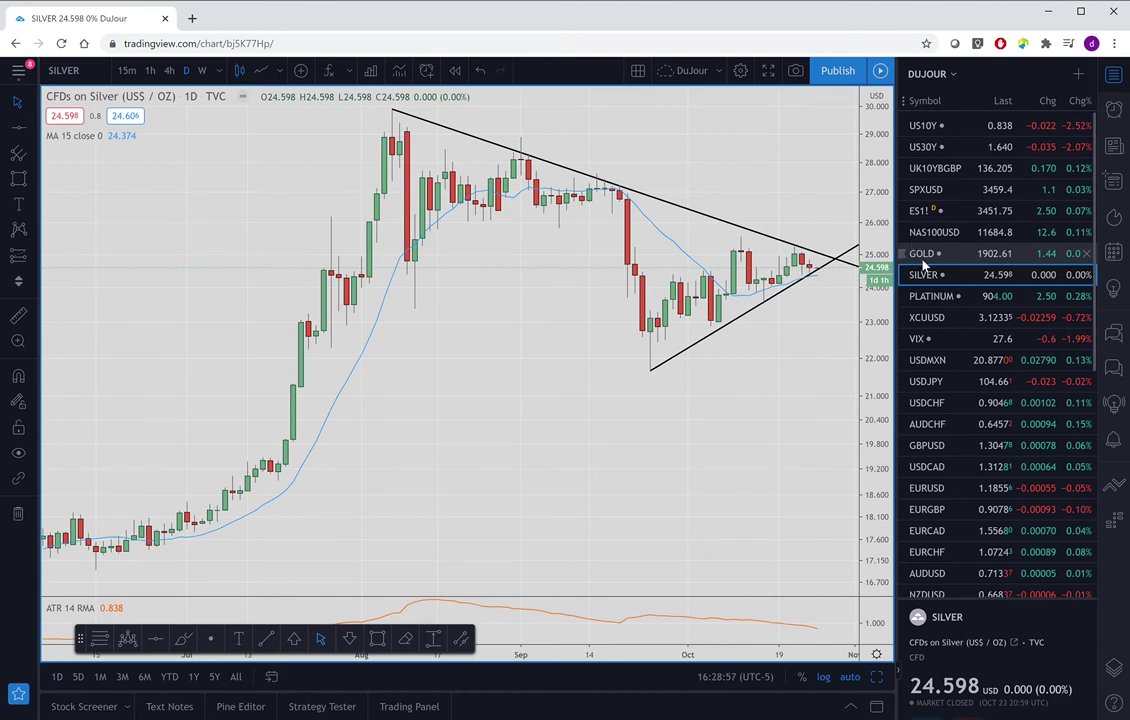
Load the VIX daily chart, showing 27.6, down 1.99%
left_click(925, 342)
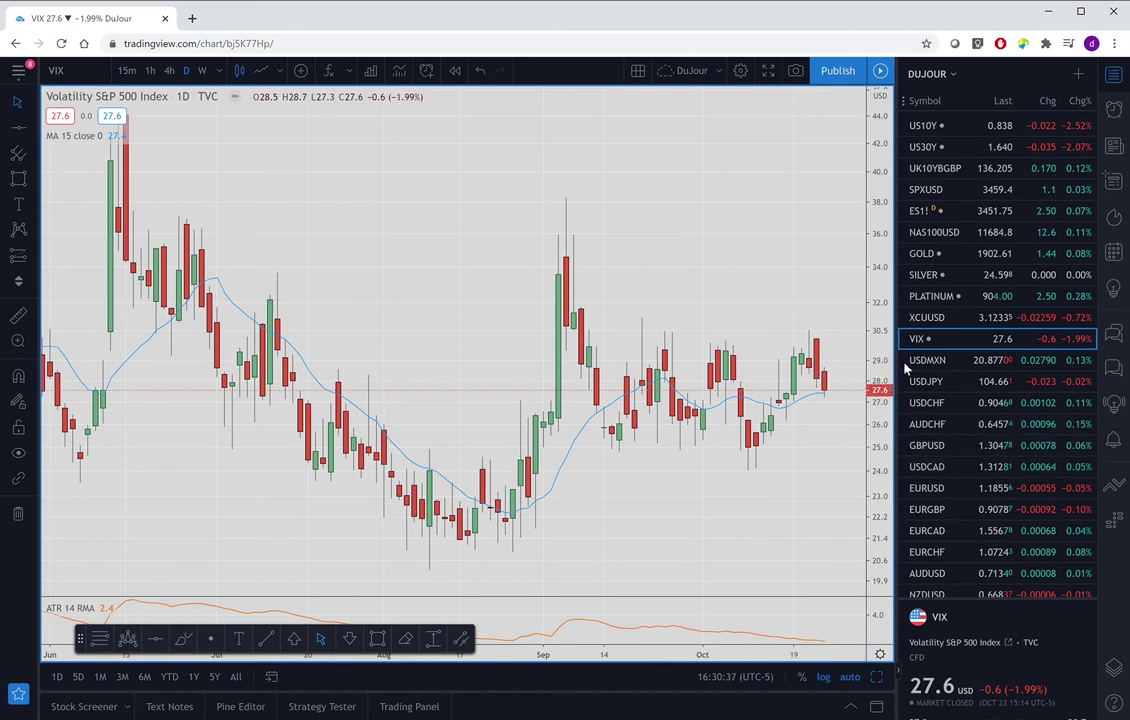
mouse_move(927, 360)
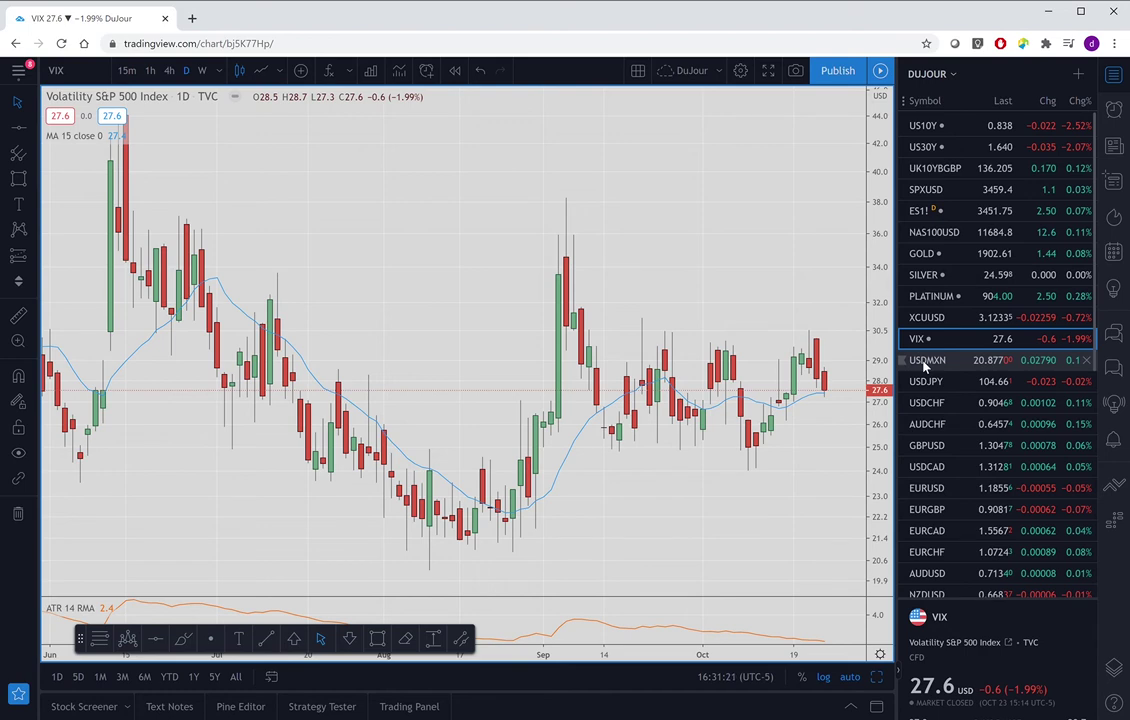
Load the USDMXN daily chart at 20.87700, up 0.13%
left_click(925, 362)
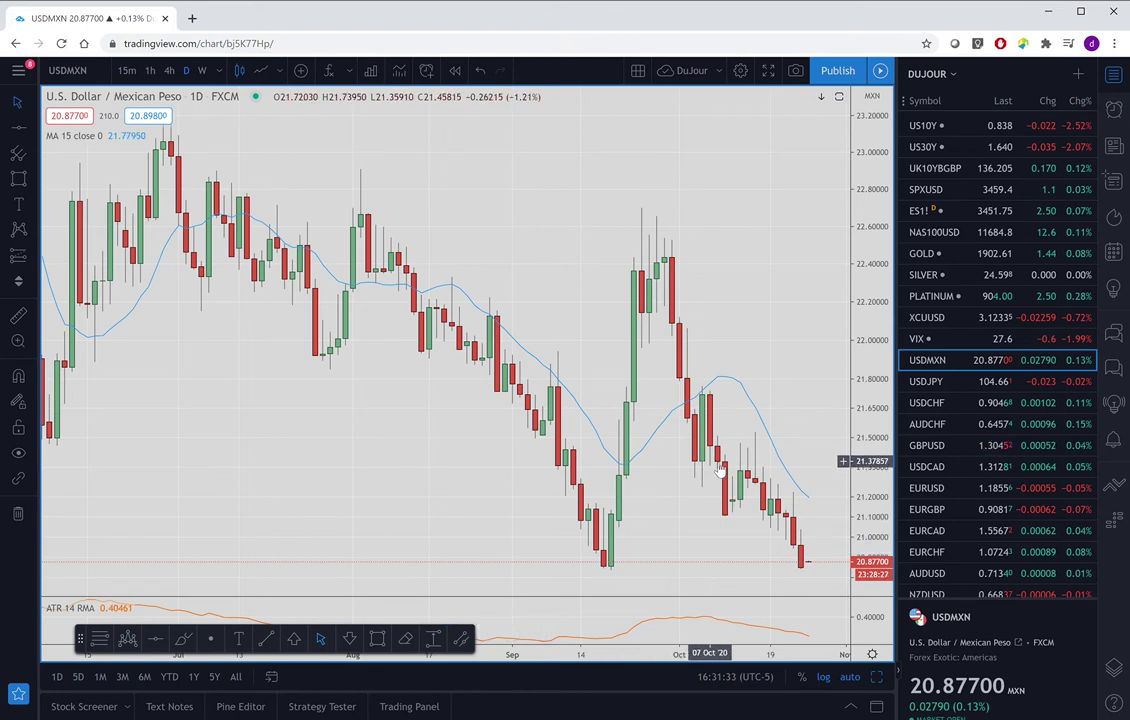
Search for DXY and load the U.S. Dollar Index daily chart at 92.746
left_click(93, 74)
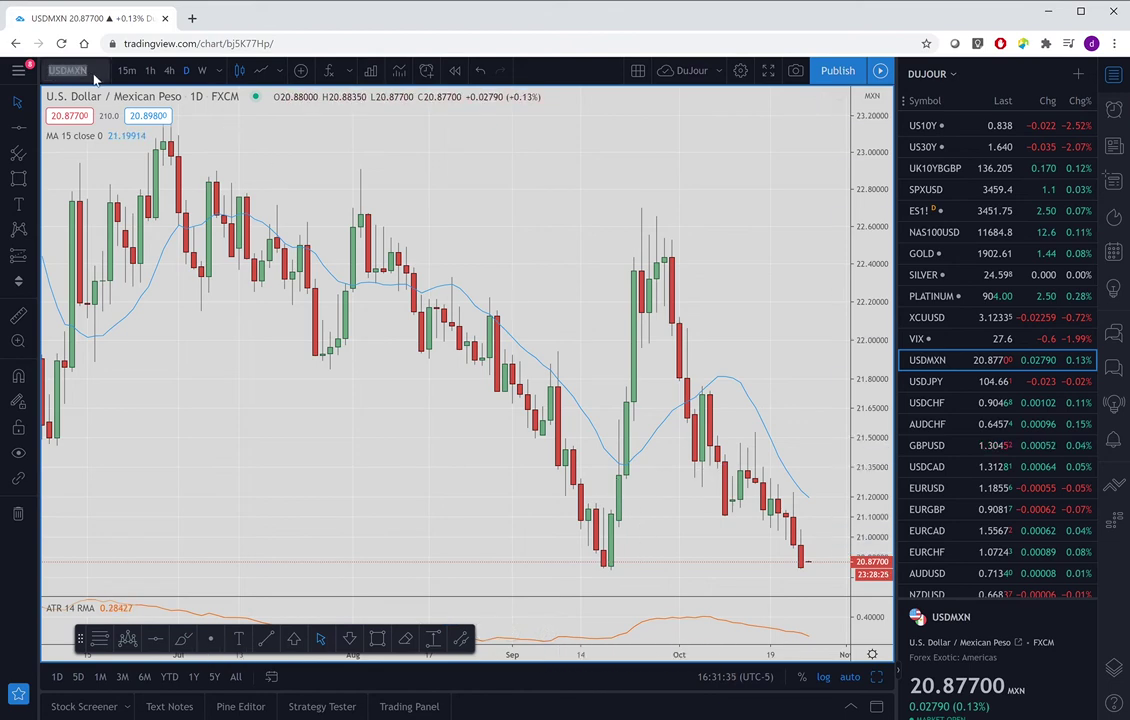
left_click(515, 210)
type("DXY")
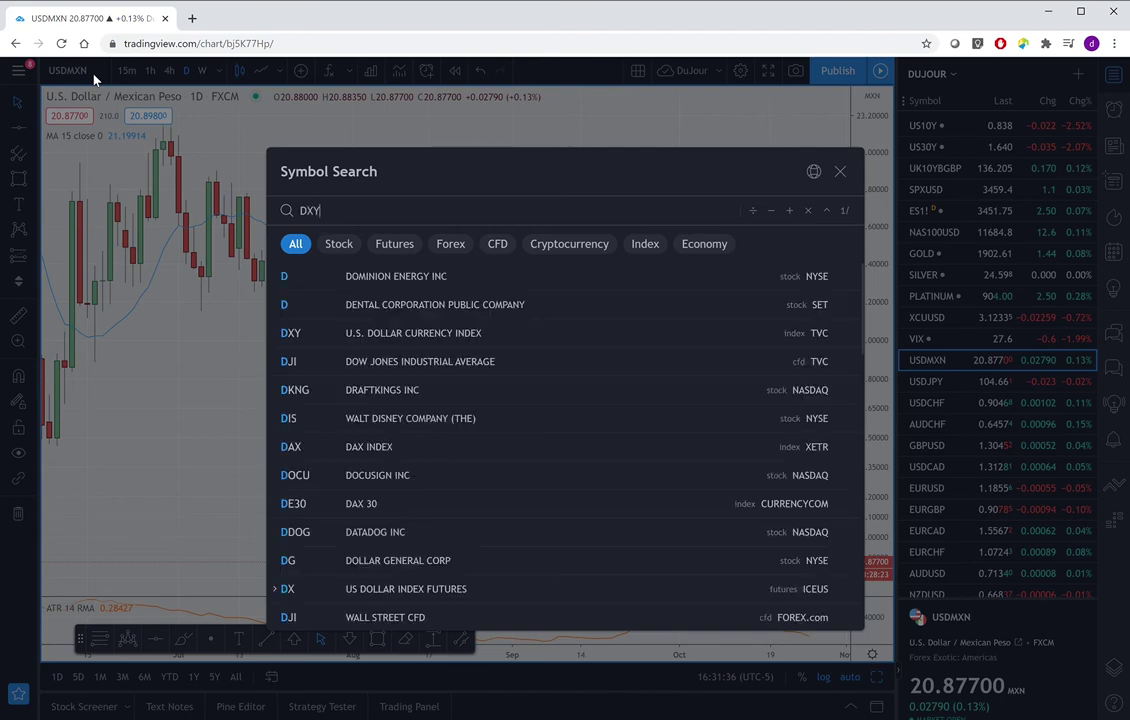
key("Return")
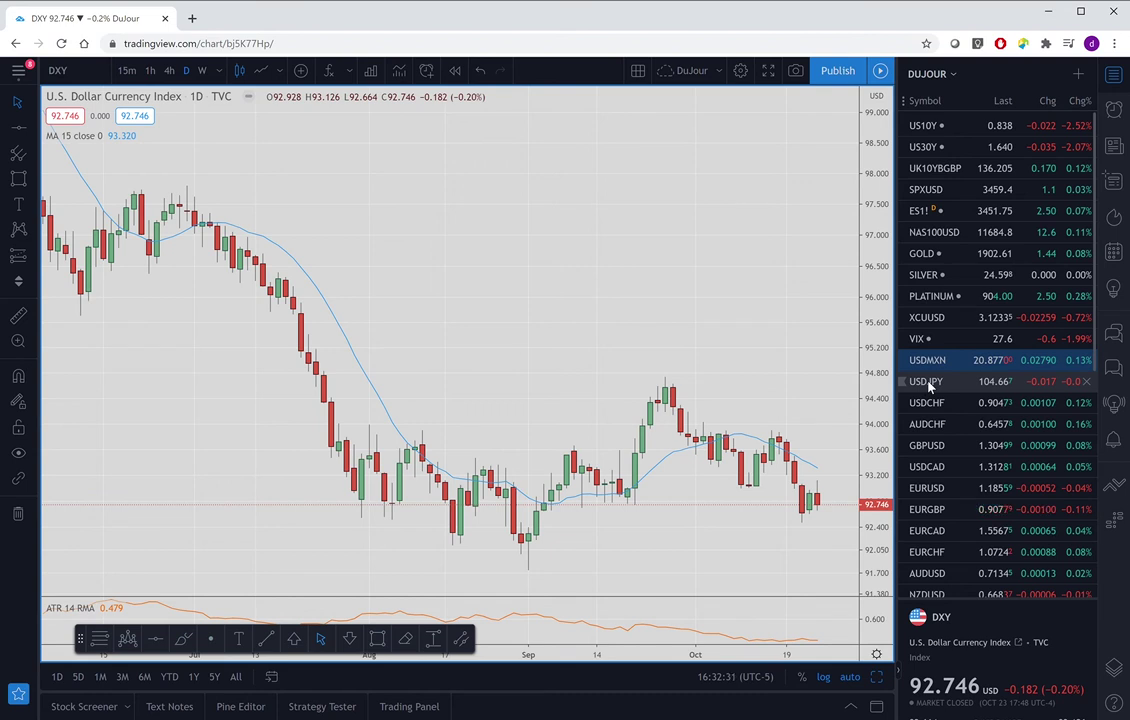
Load the USDJPY daily chart with its shaded support zone near 104.150
left_click(928, 383)
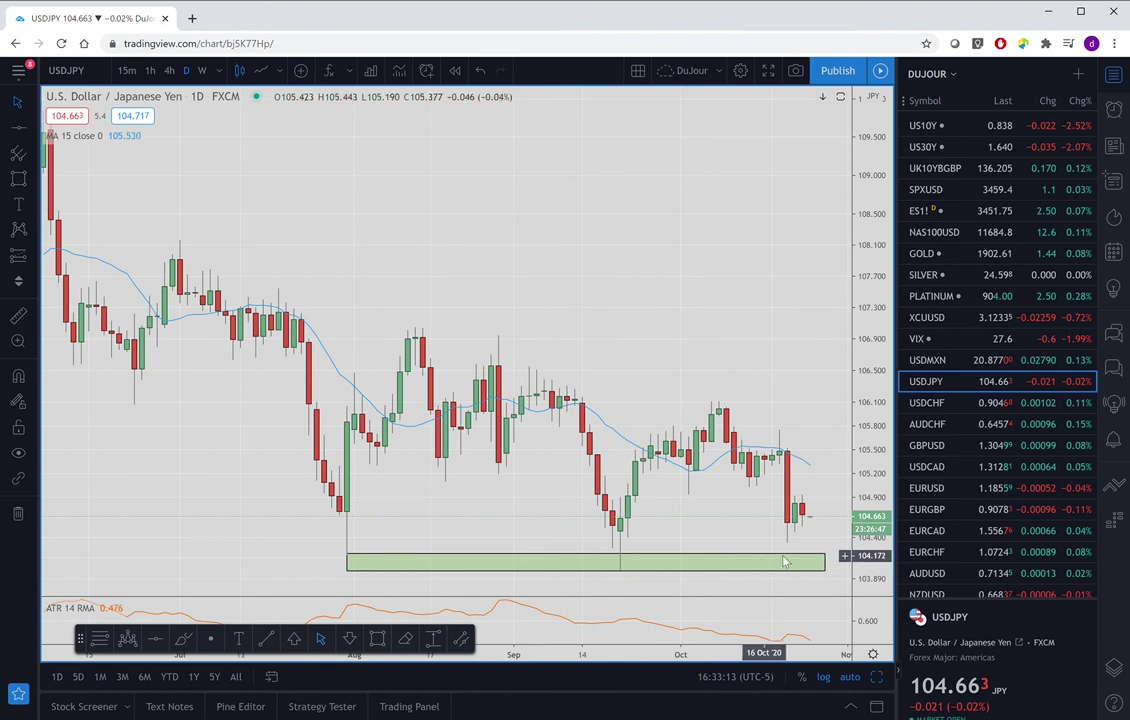
Check the USDCHF daily chart, then load GBPUSD at 1.30499
left_click(929, 403)
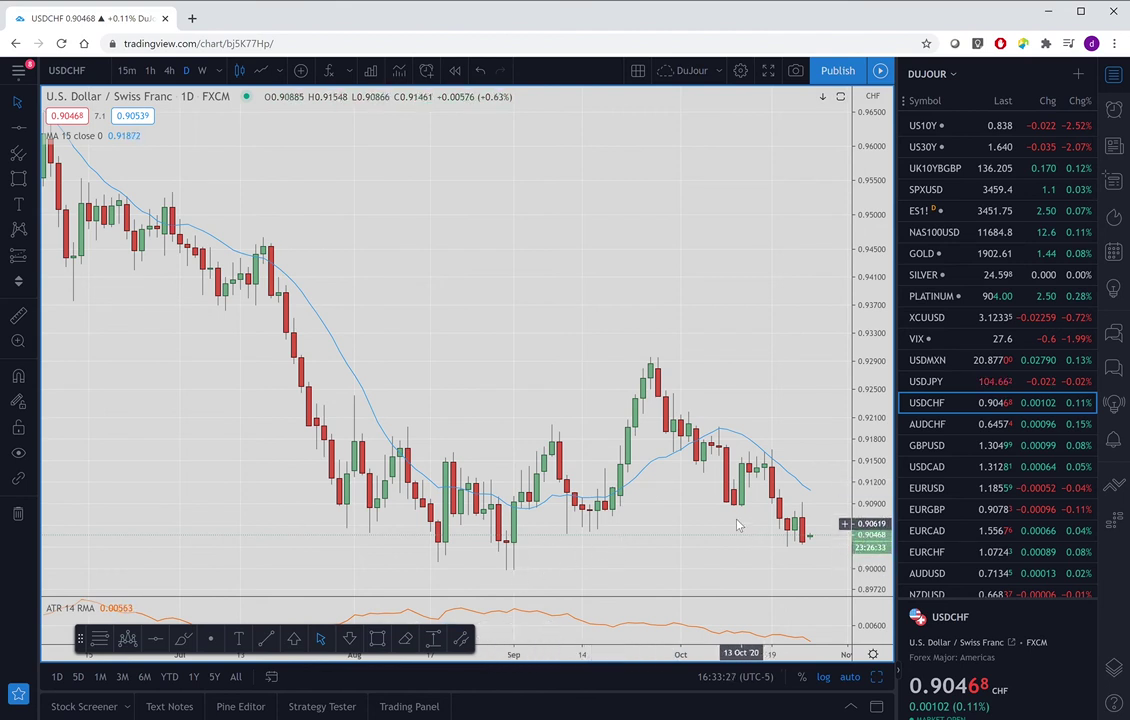
left_click(925, 446)
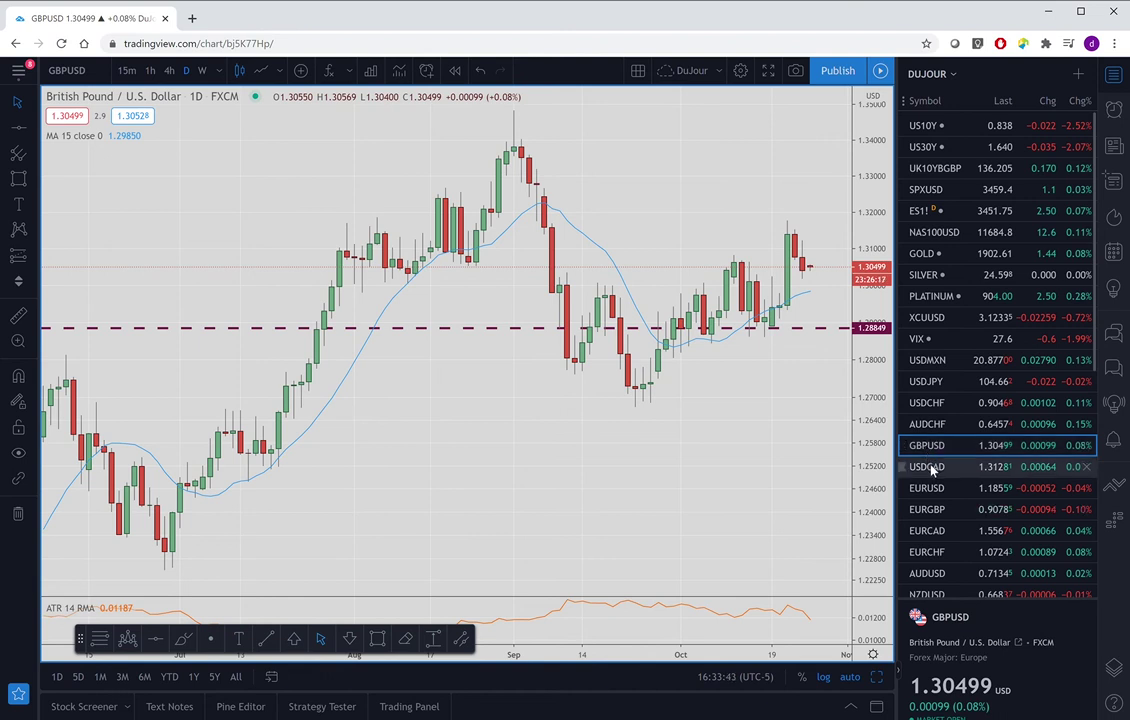
Step through USDCAD in the watchlist and load the EURUSD daily chart
left_click(928, 467)
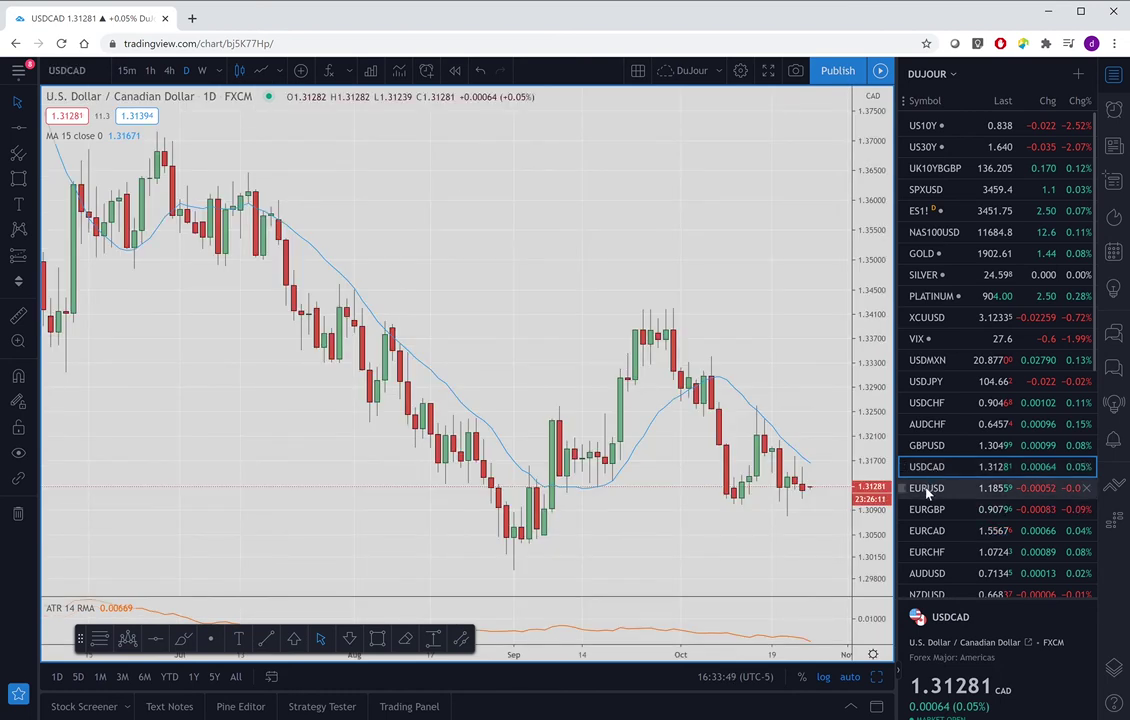
left_click(927, 488)
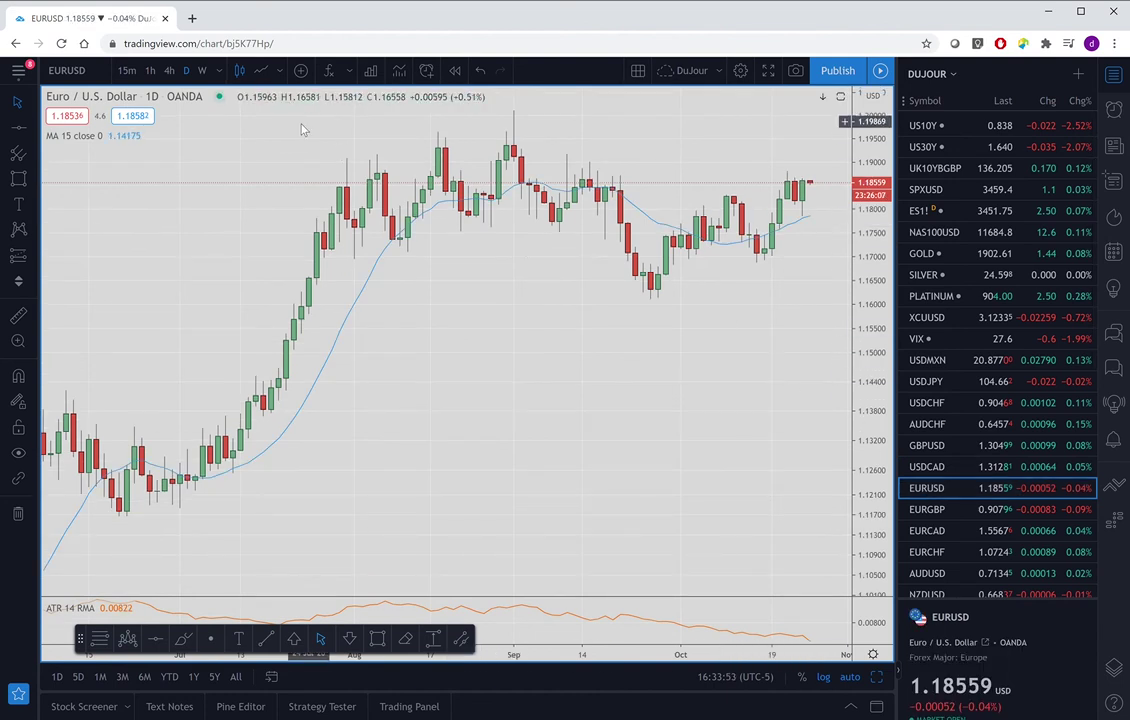
Switch EURUSD to the weekly (W) interval and scroll down the watchlist
left_click(202, 71)
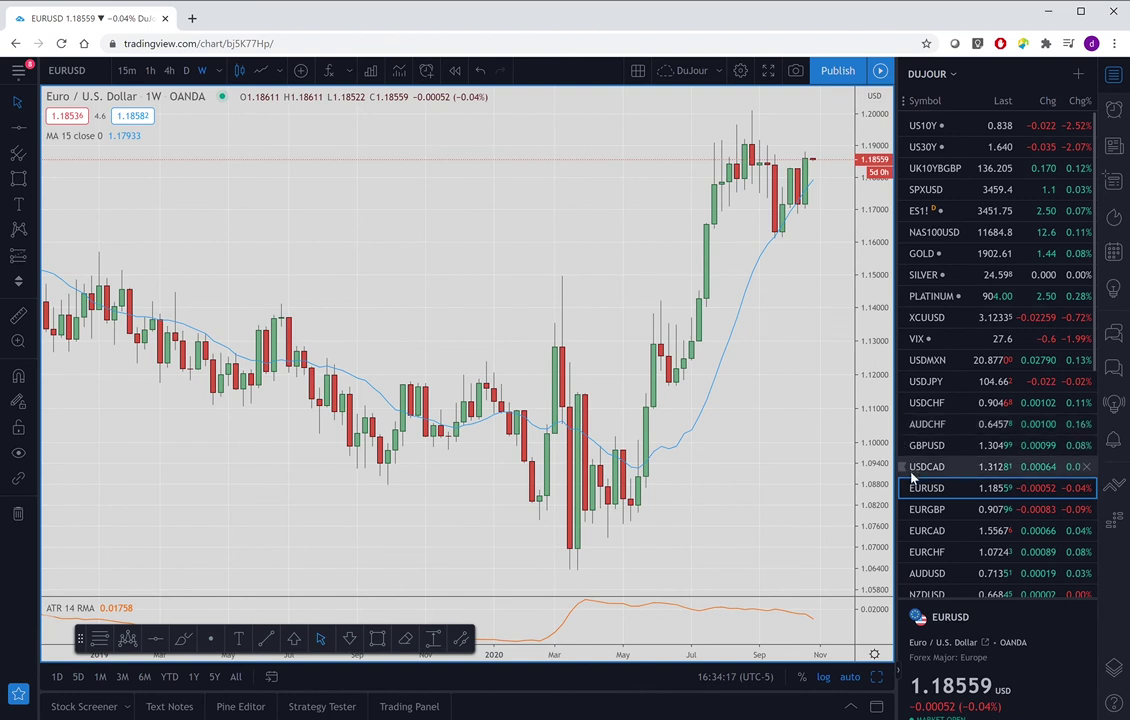
scroll(926, 513, "down", 1)
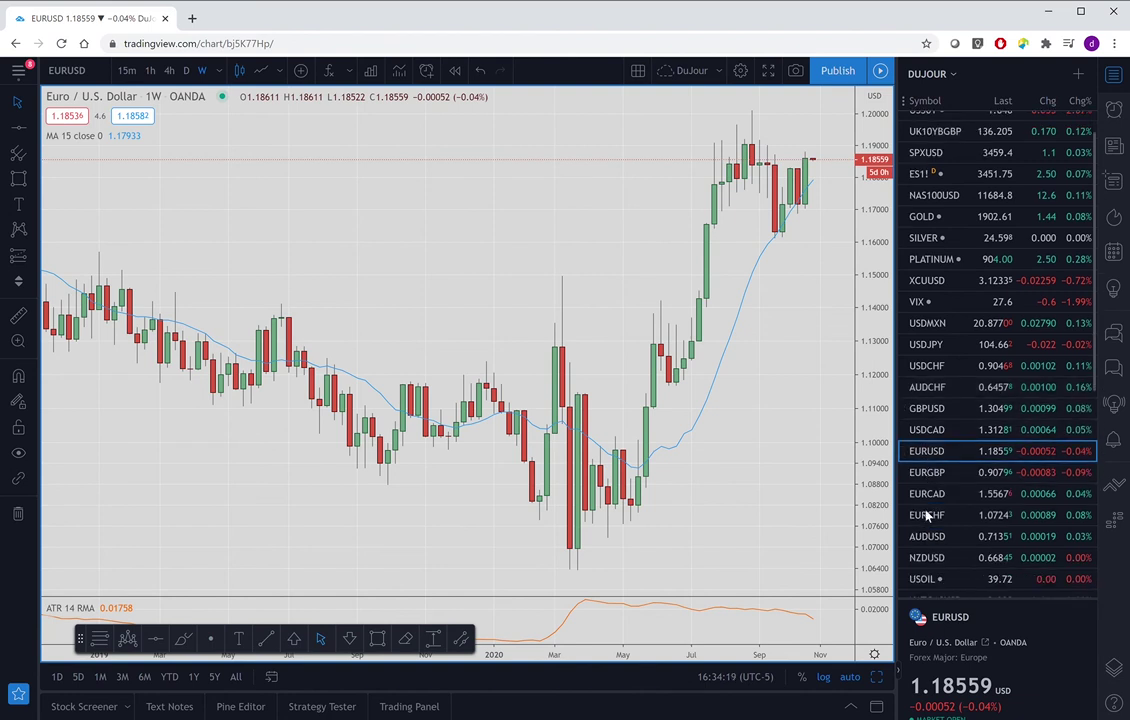
scroll(926, 513, "down", 1)
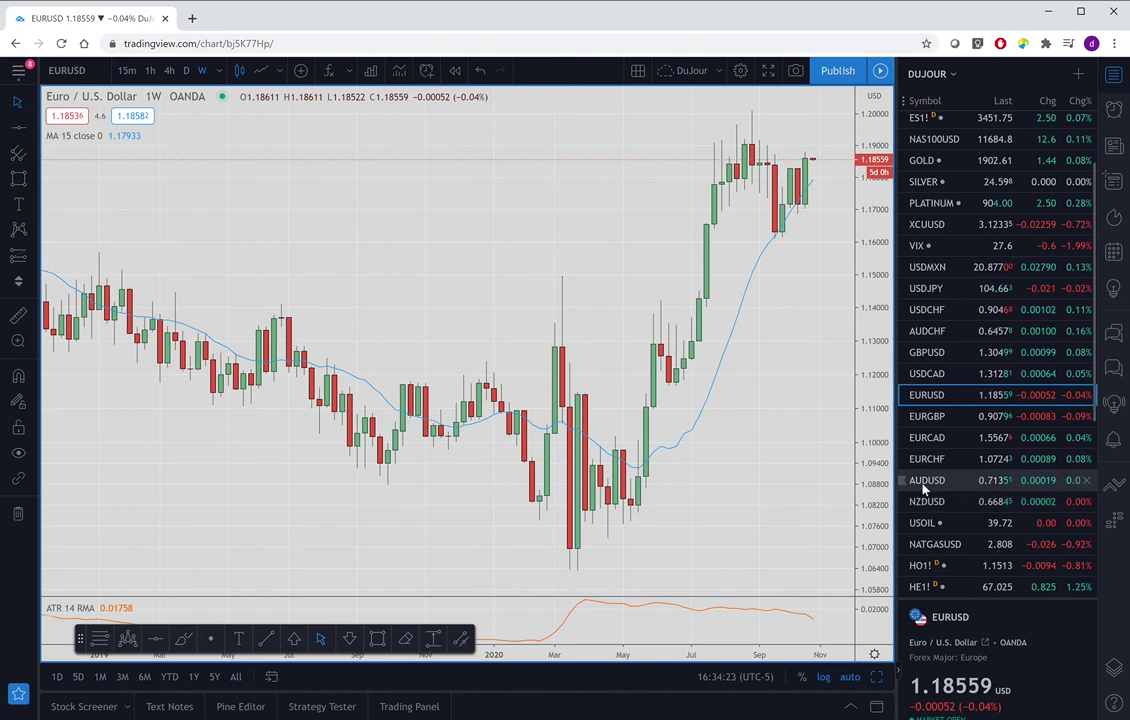
Load AUDUSD from the watchlist on the weekly chart
left_click(924, 482)
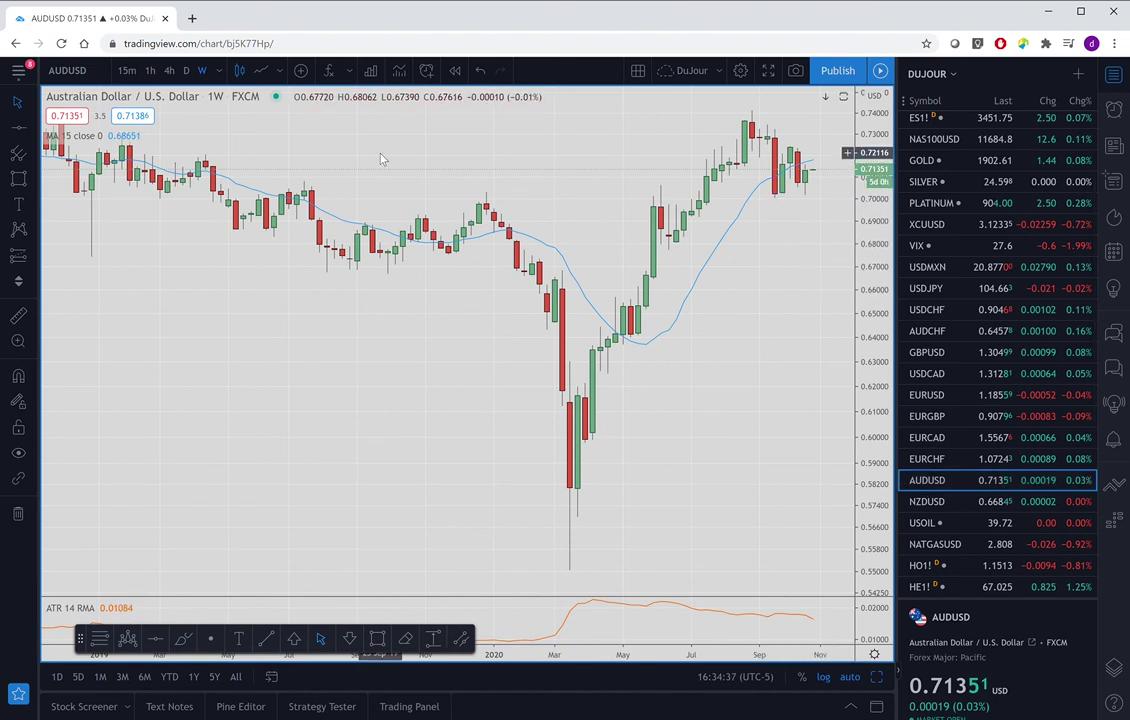
Switch the AUDUSD chart to the daily (D) interval
left_click(185, 72)
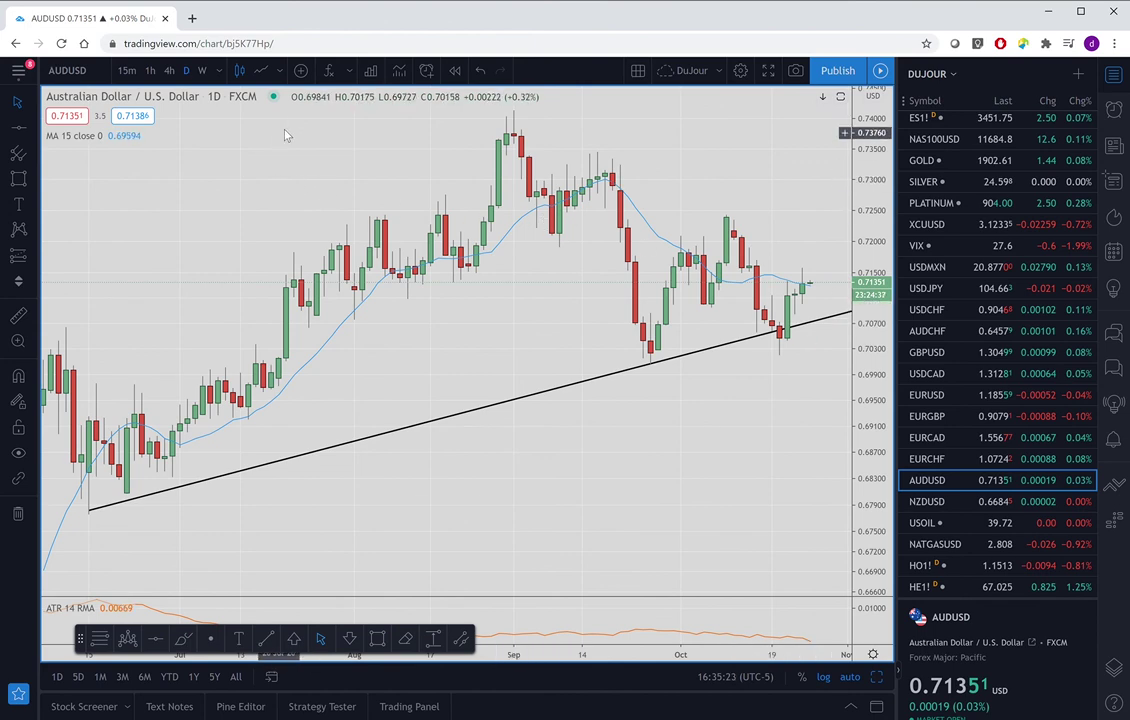
Look up EURAUD in Symbol Search and load its chart
left_click(100, 69)
type("EUR")
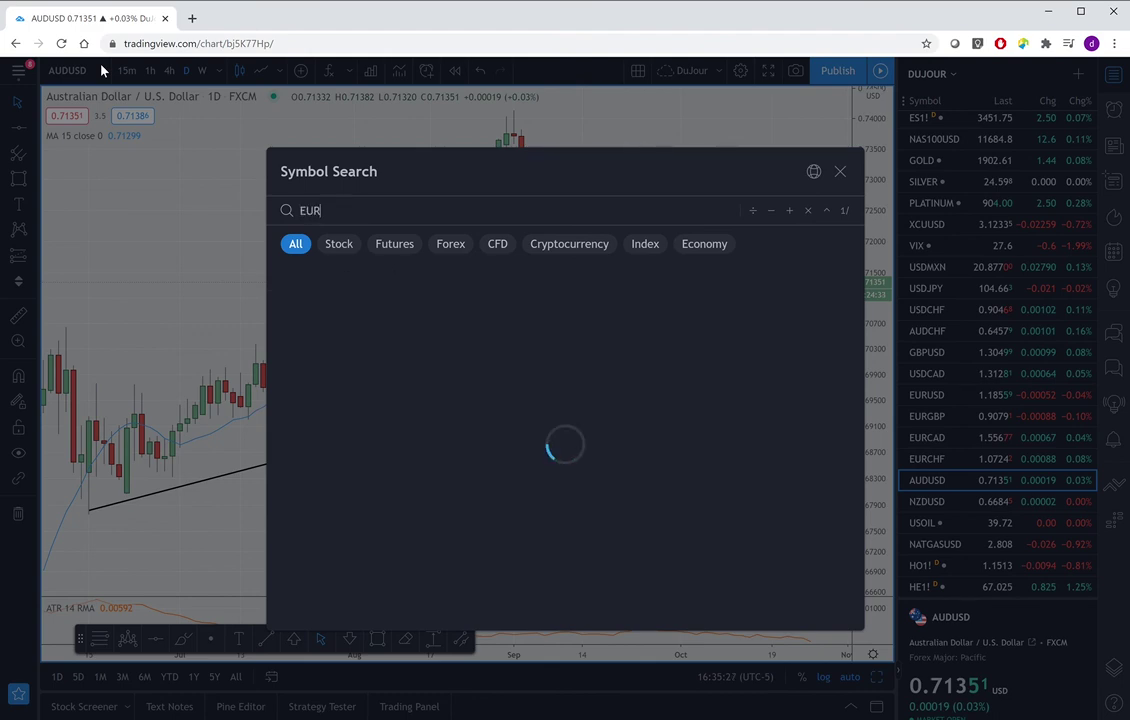
type("AUD")
key("Return")
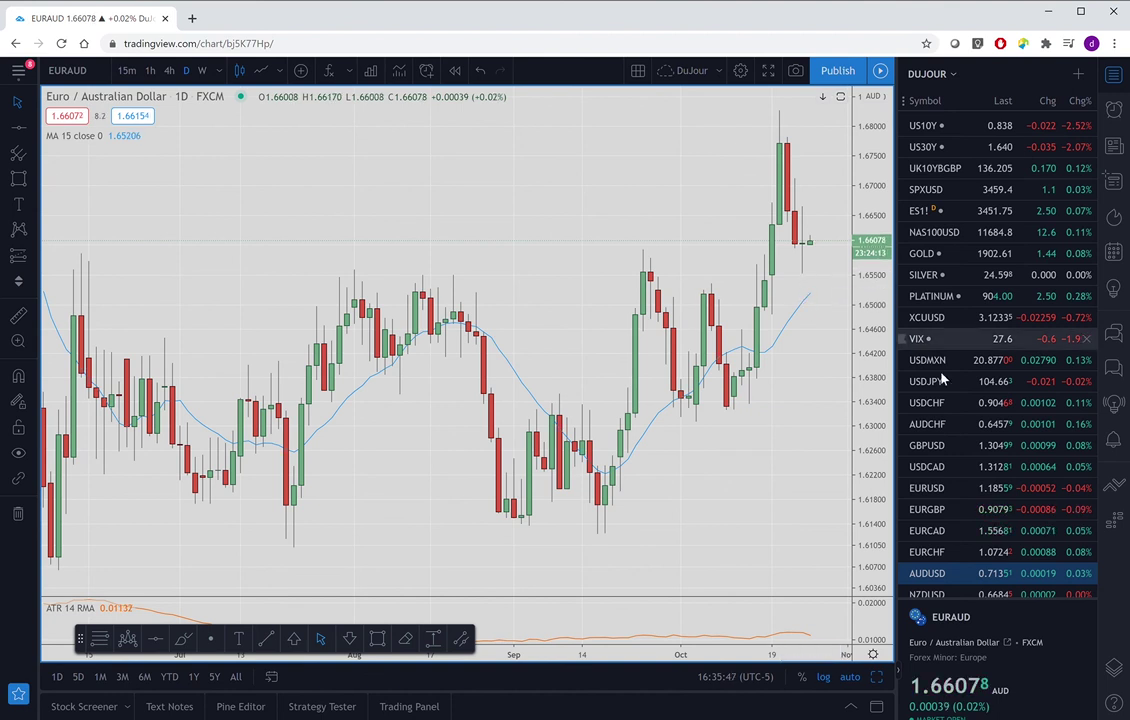
scroll(943, 468, "down", 1)
scroll(943, 468, "down", 1)
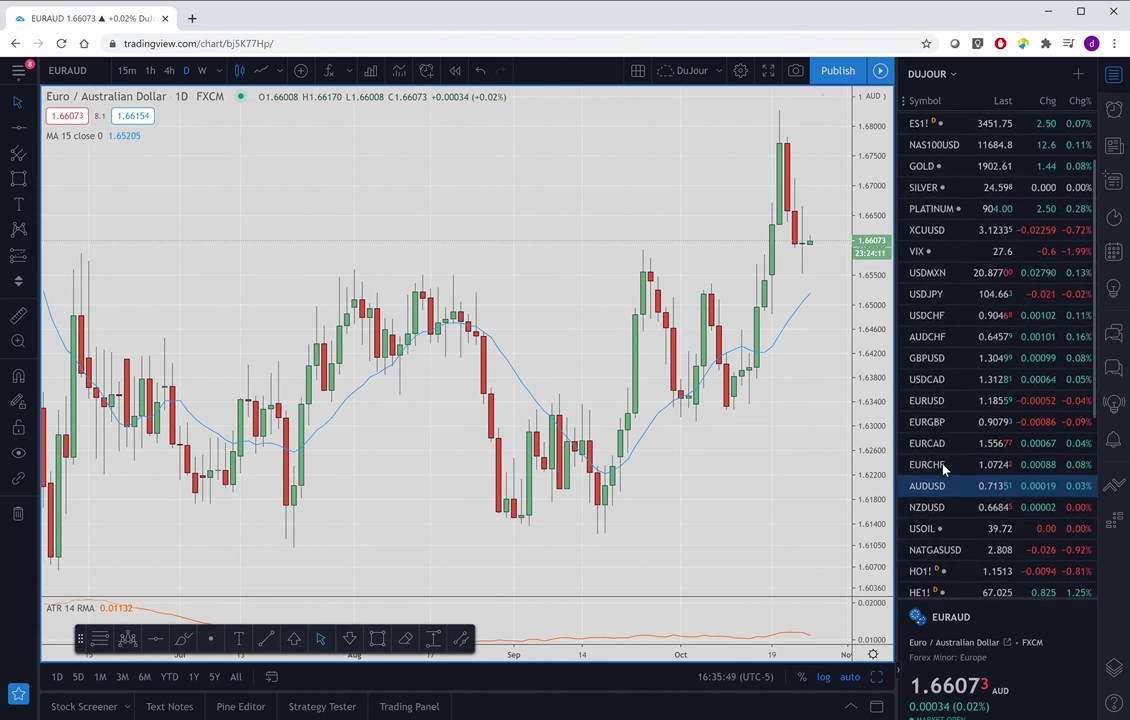
scroll(943, 468, "down", 1)
mouse_move(918, 534)
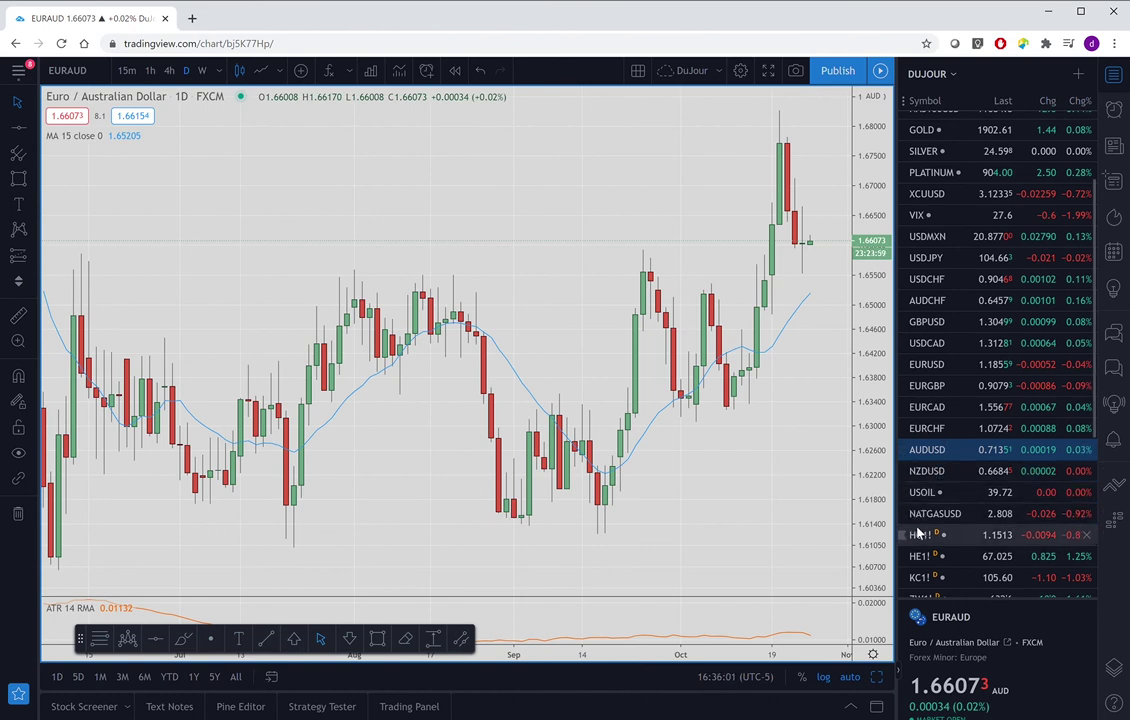
scroll(918, 533, "down", 1)
scroll(918, 533, "down", 1)
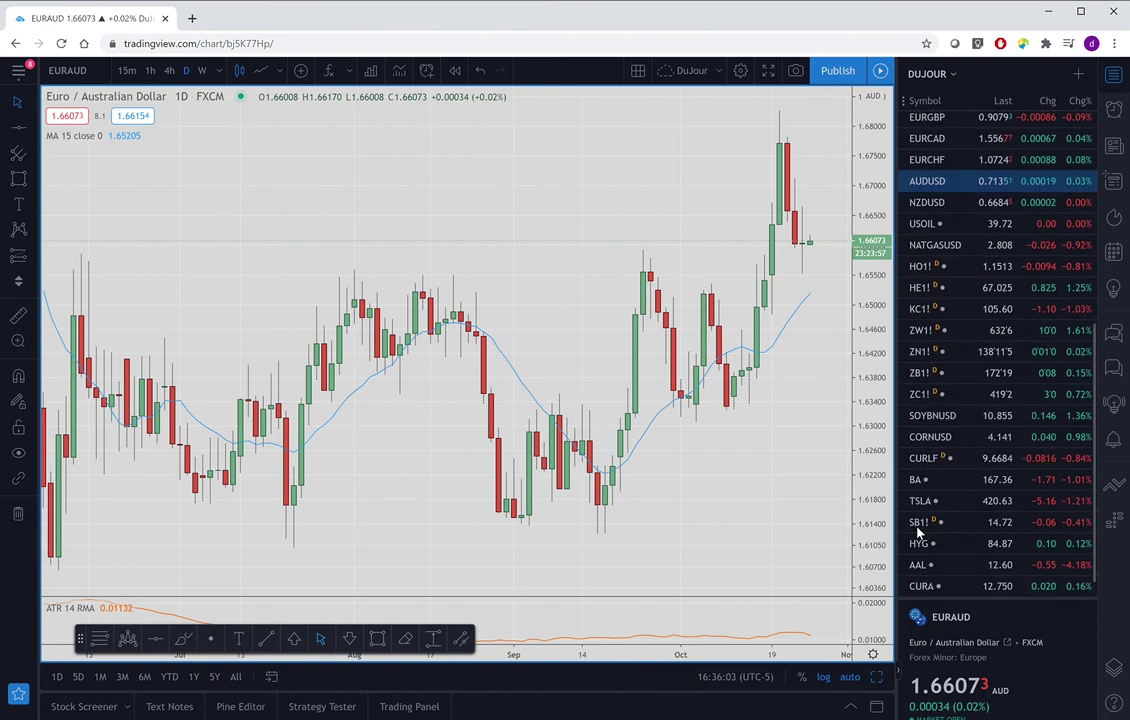
scroll(918, 533, "down", 1)
scroll(918, 533, "up", 1)
scroll(918, 533, "up", 3)
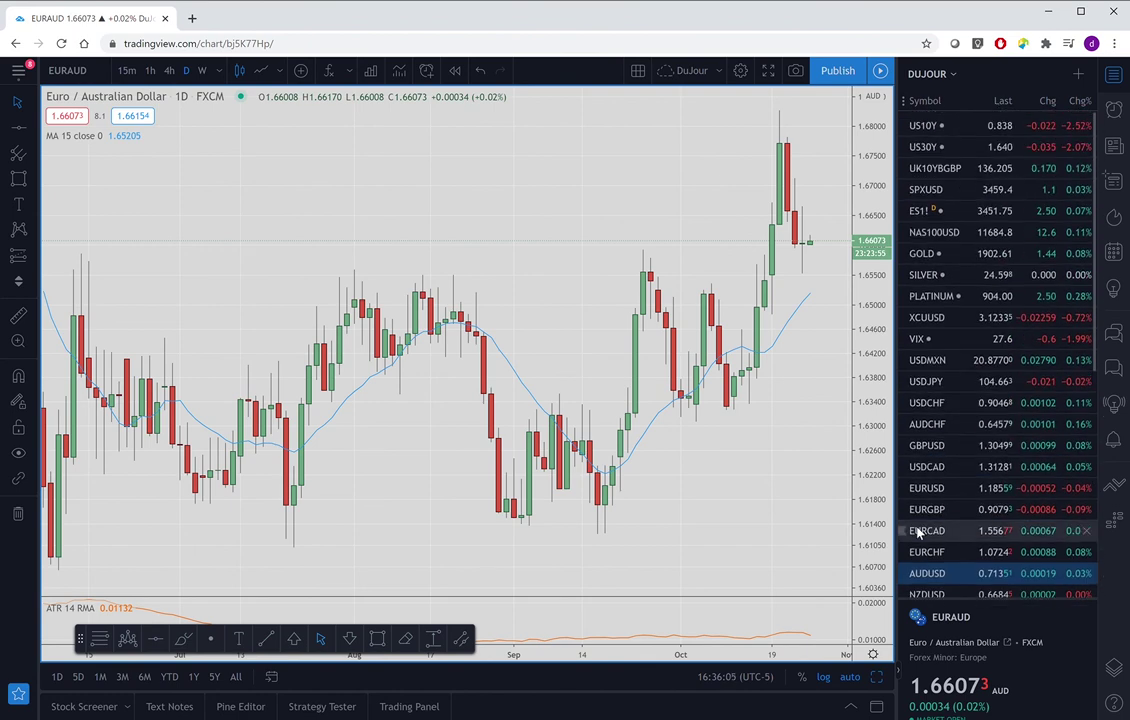